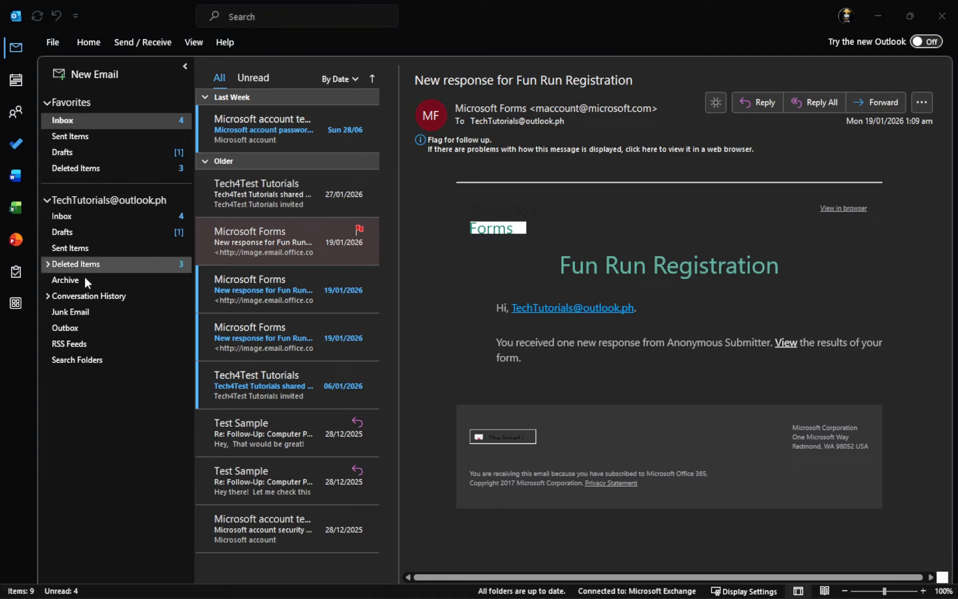
Open the Clean Up Old Items archive settings for the mailbox.
left_click(77, 420)
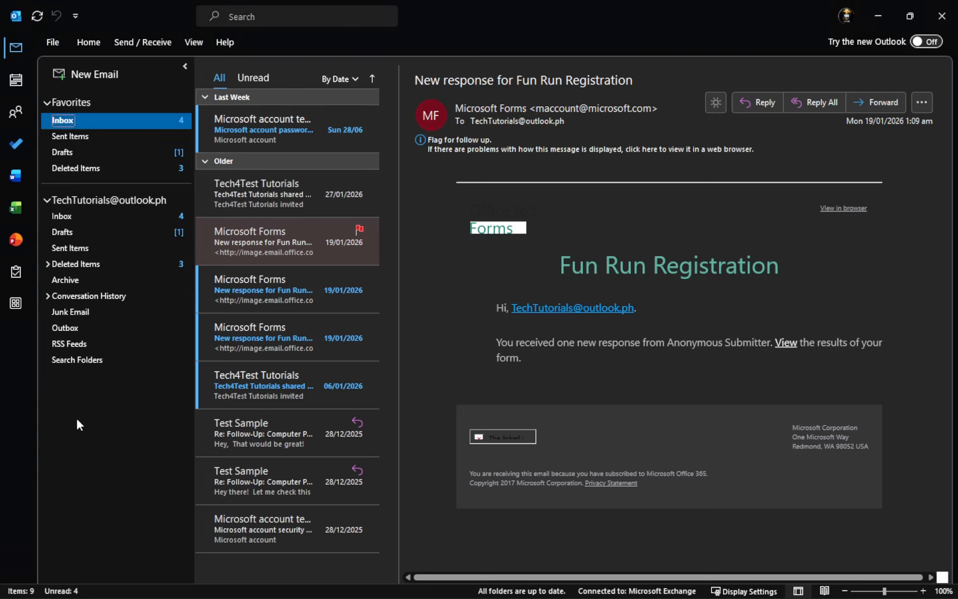
left_click(58, 42)
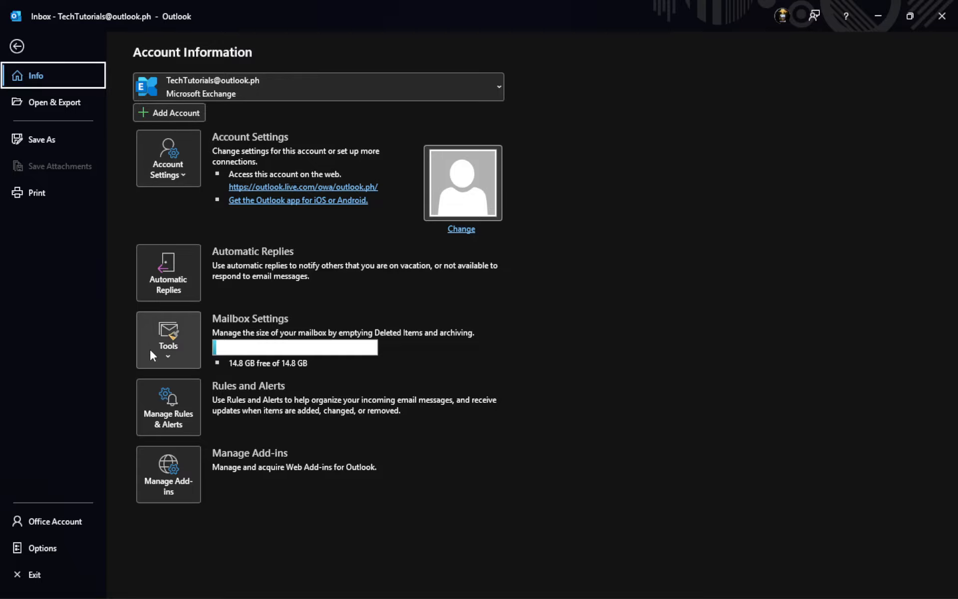
left_click(174, 360)
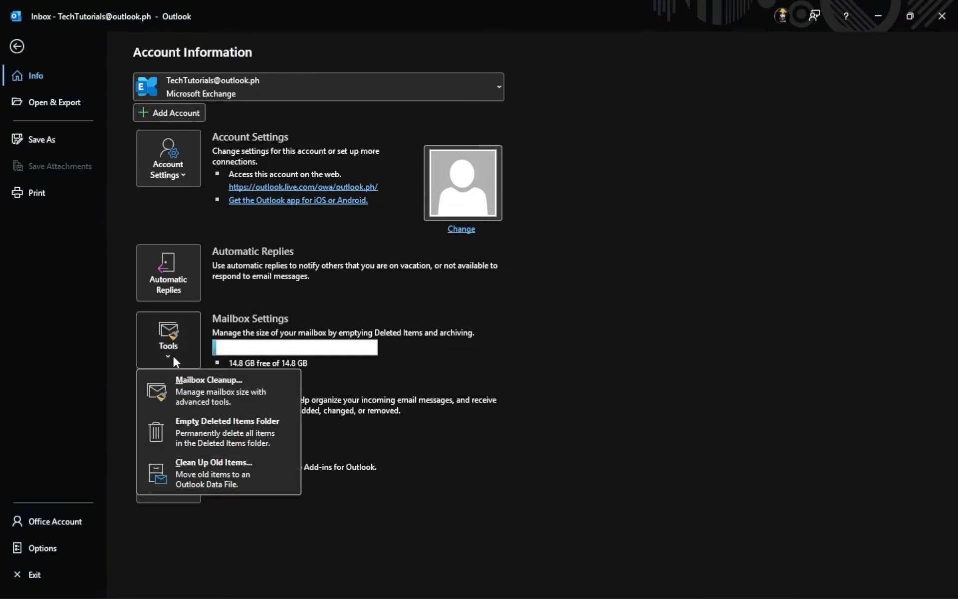
left_click(216, 471)
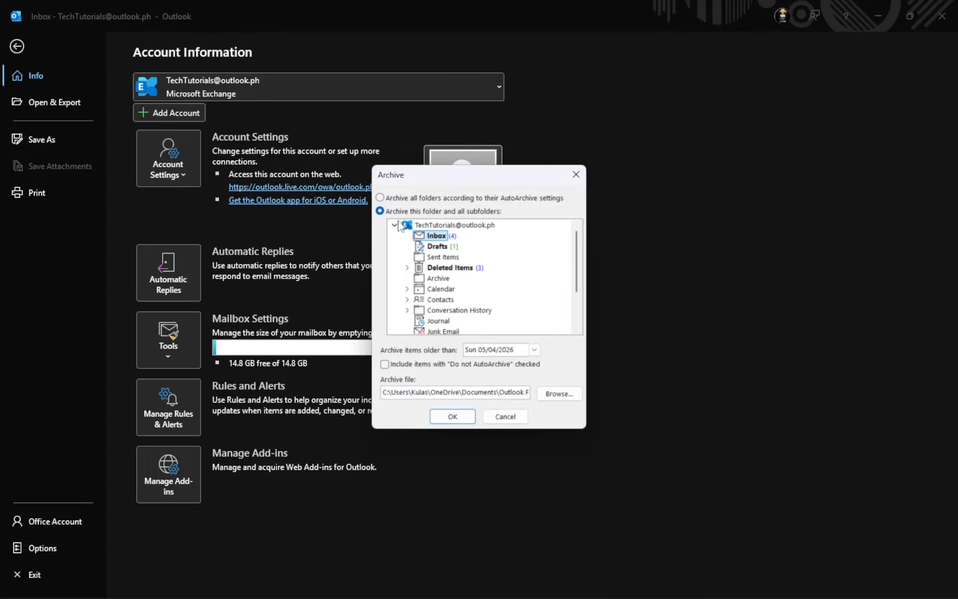
Choose to archive the Inbox folder and all its subfolders, with items older than Sun 05/04/2026.
left_click(394, 198)
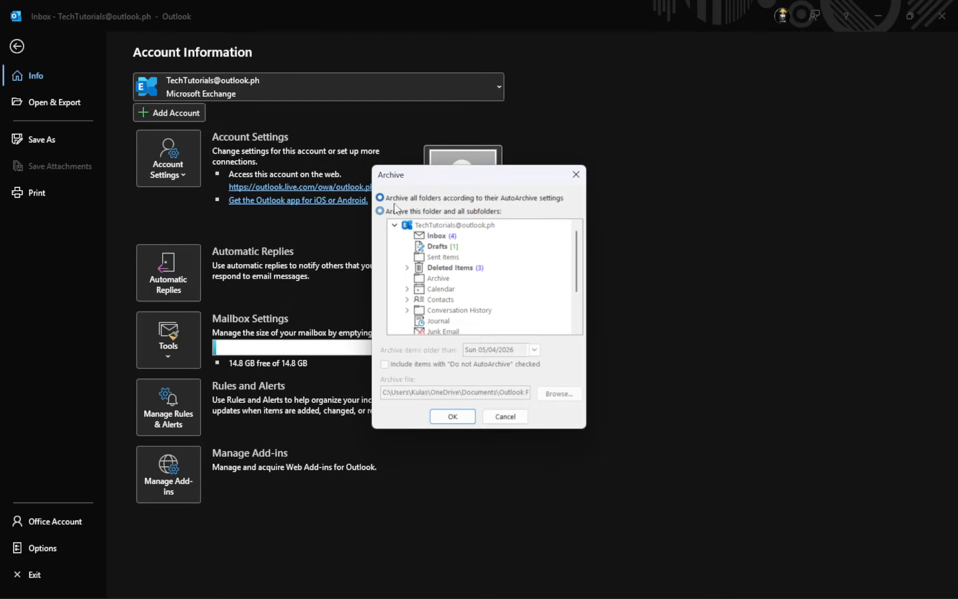
left_click(403, 211)
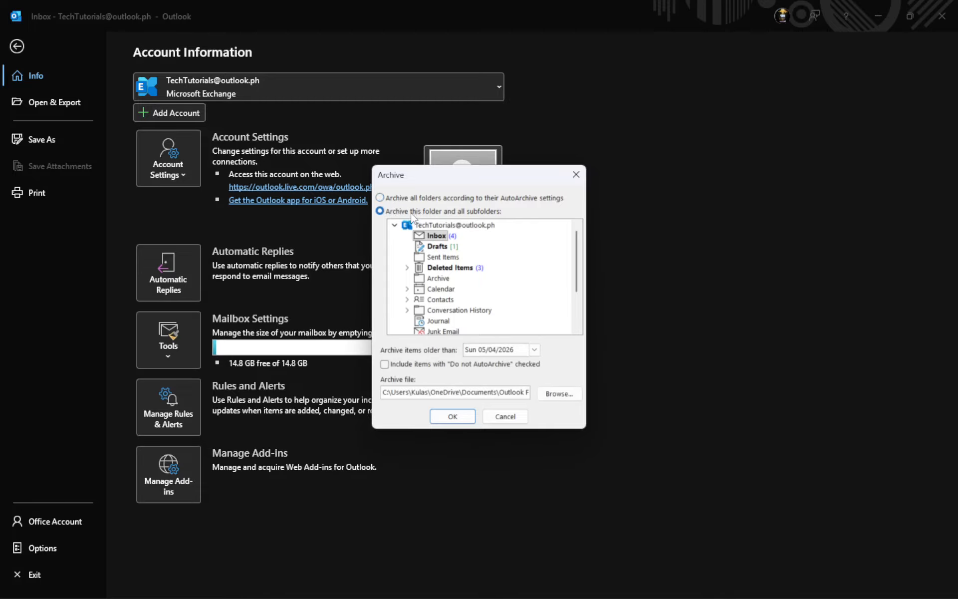
left_click(431, 247)
left_click(437, 236)
left_click(535, 349)
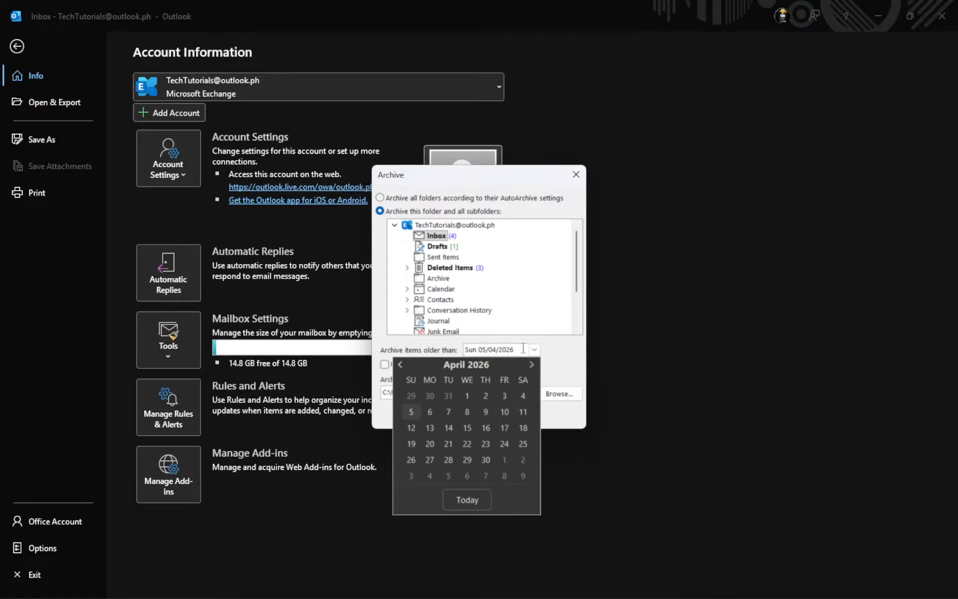
left_click(411, 410)
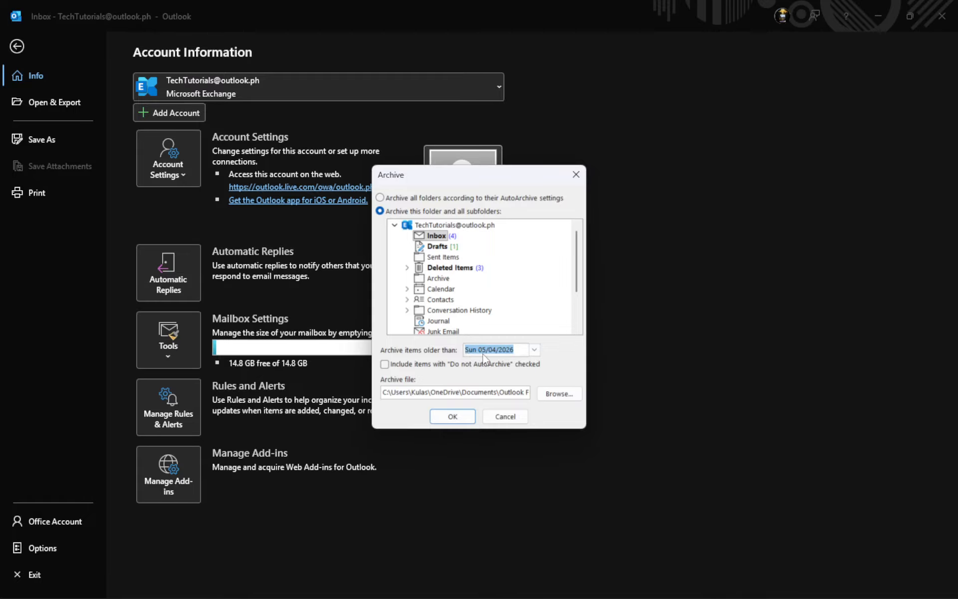
Browse the save location of the archive data file and leave it without choosing another file.
left_click(567, 395)
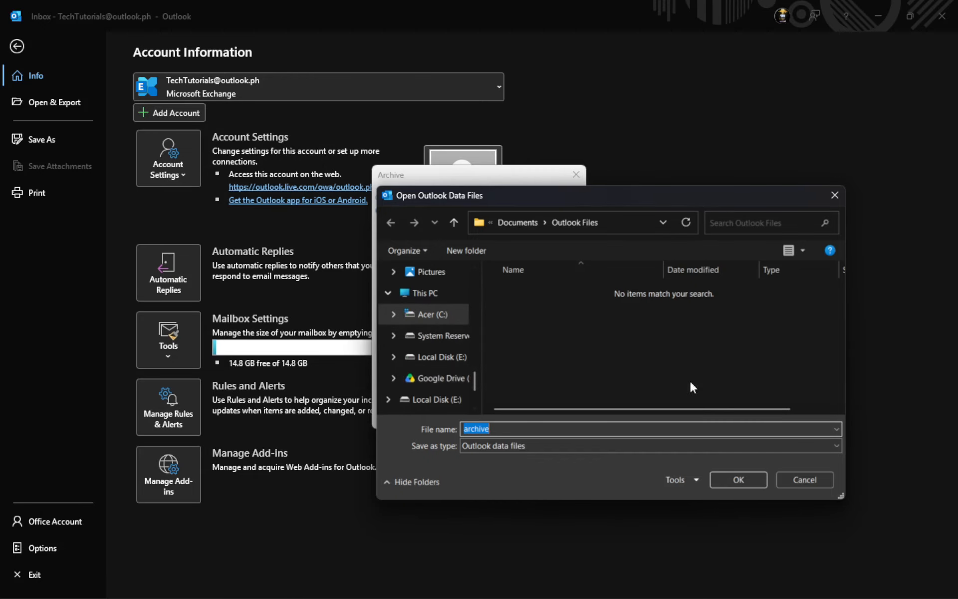
left_click(804, 480)
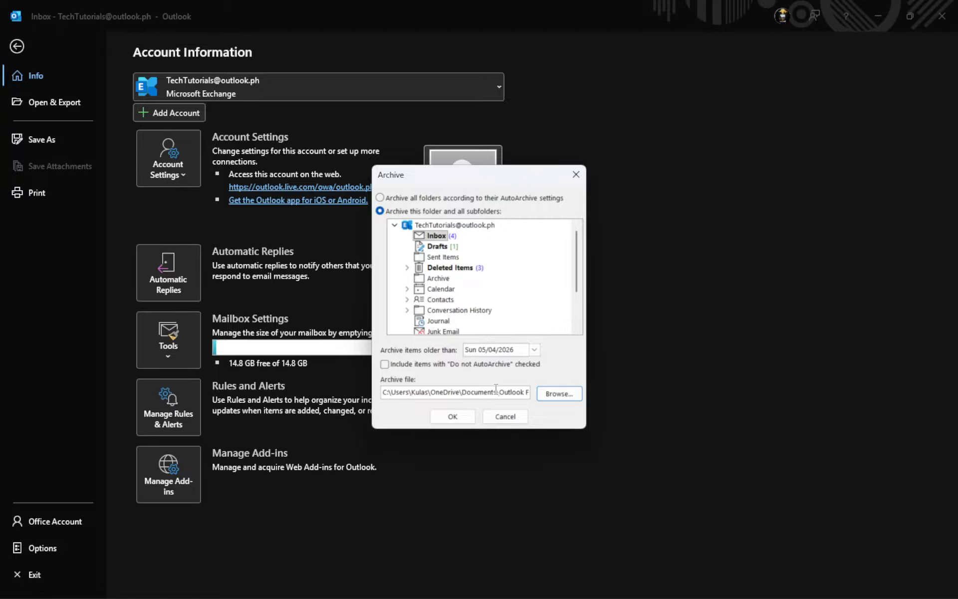
left_click(558, 394)
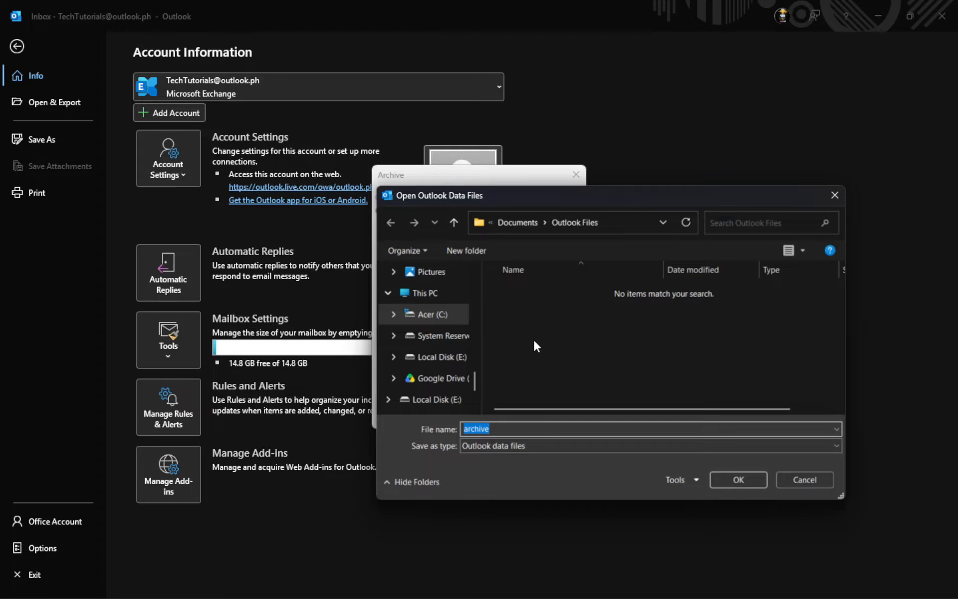
left_click(803, 479)
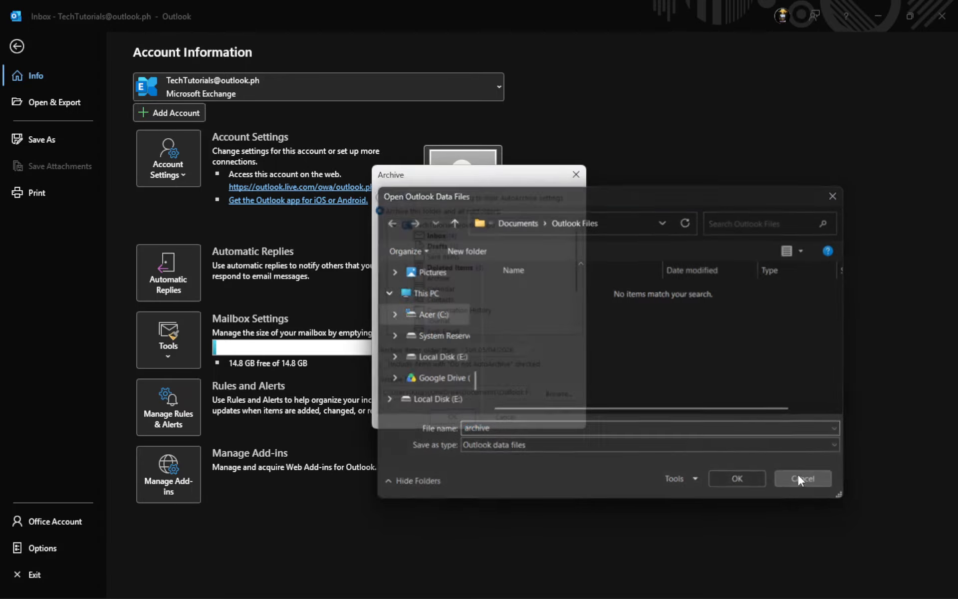
Try to archive the Inbox to archive.pst in Outlook Files, then close the archive settings and return to the mailbox.
left_click(452, 416)
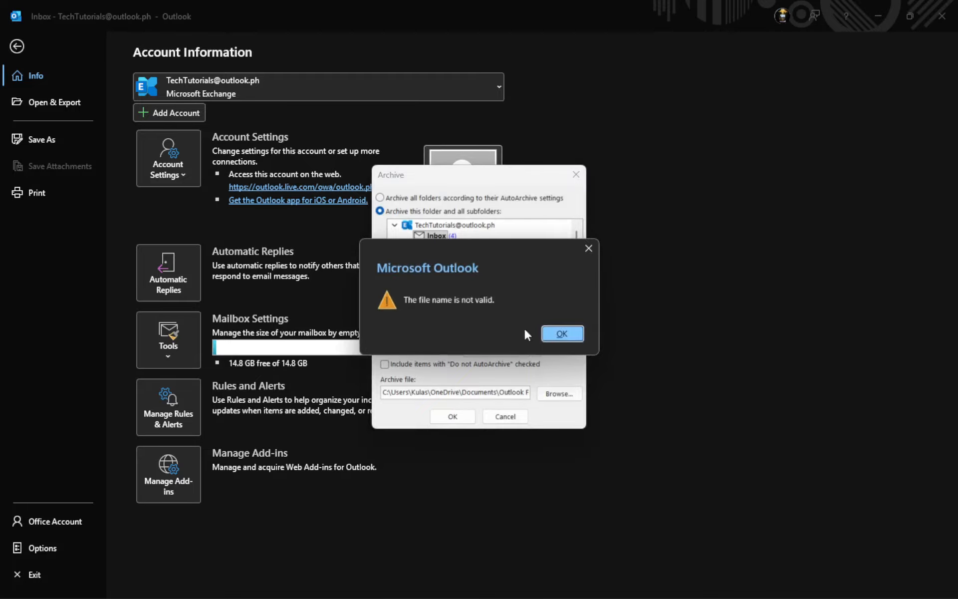
left_click(574, 333)
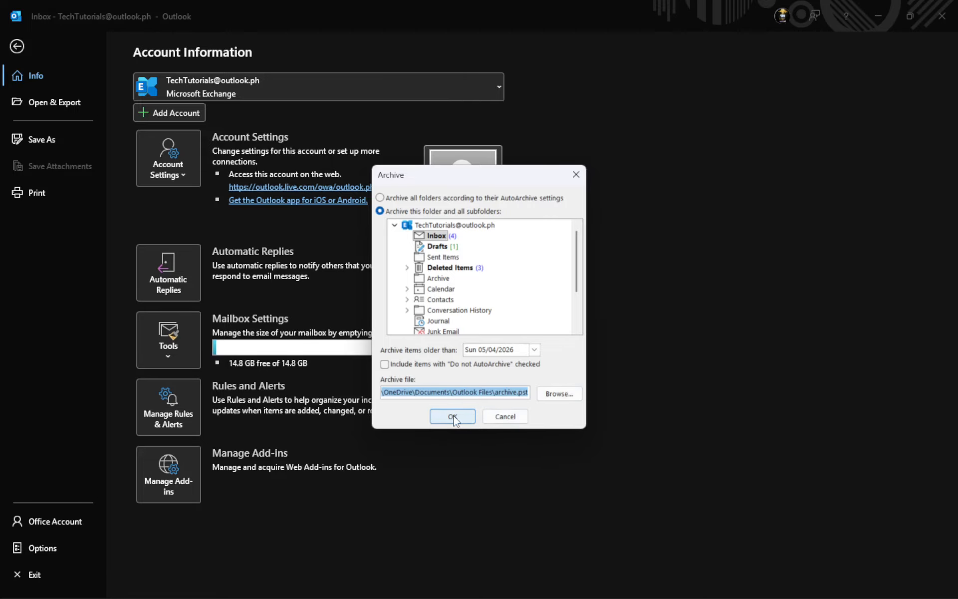
left_click(573, 175)
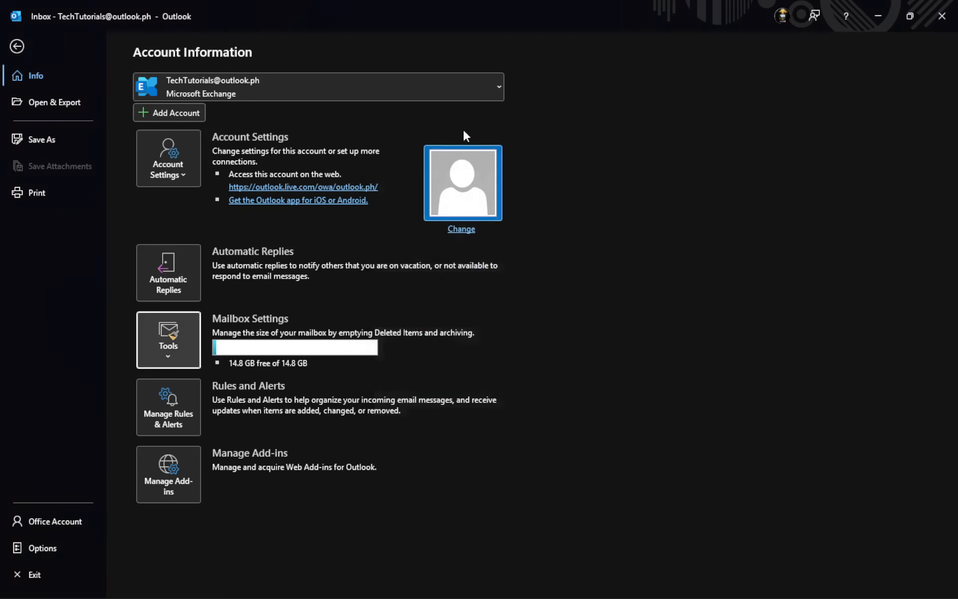
left_click(18, 46)
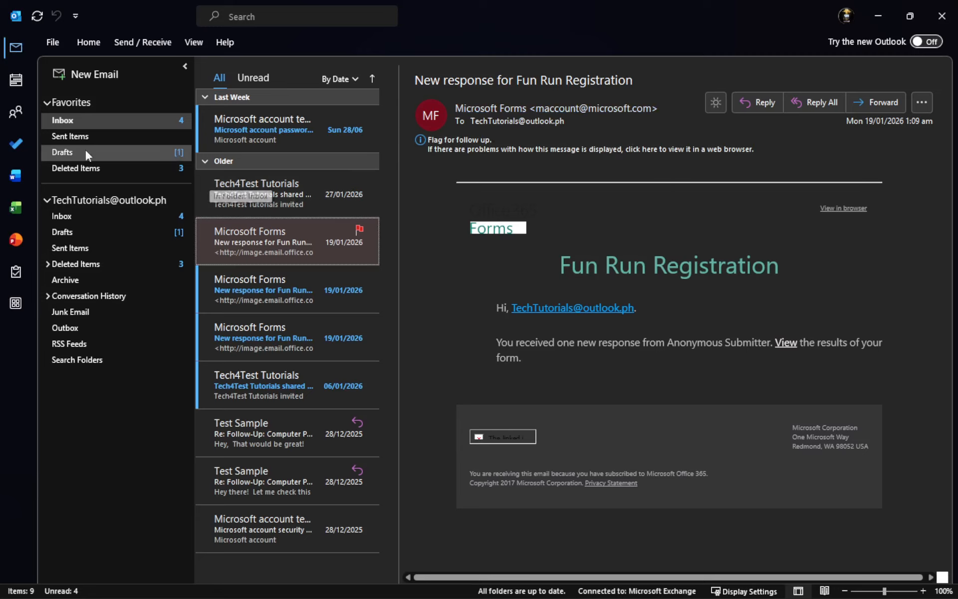
Look through the Sent Items folder and return to the Inbox.
left_click(76, 137)
left_click(87, 121)
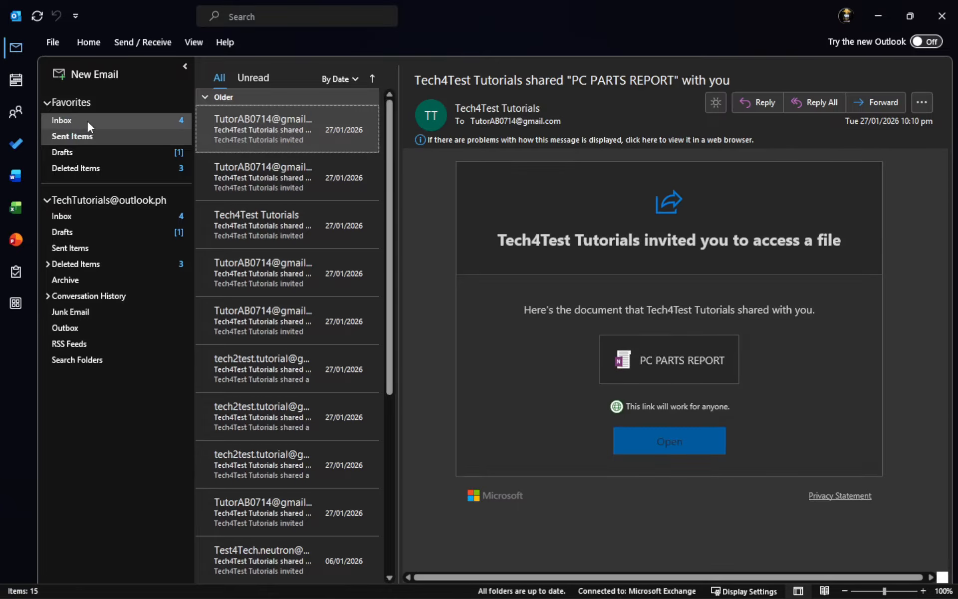
left_click(87, 122)
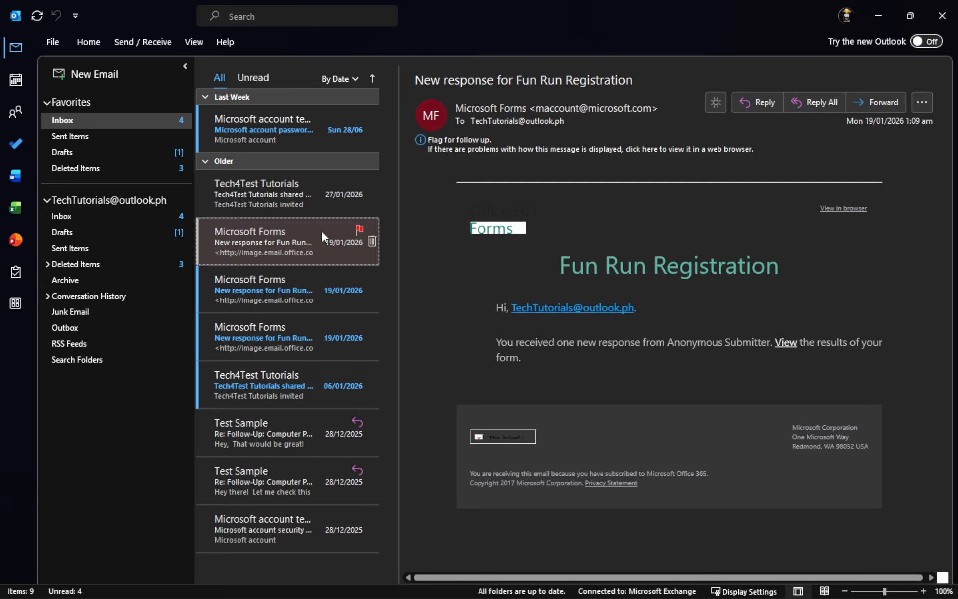
Select the three Microsoft Forms "New response for Fun Run Registration" emails in the Inbox and archive them.
right_click(321, 234)
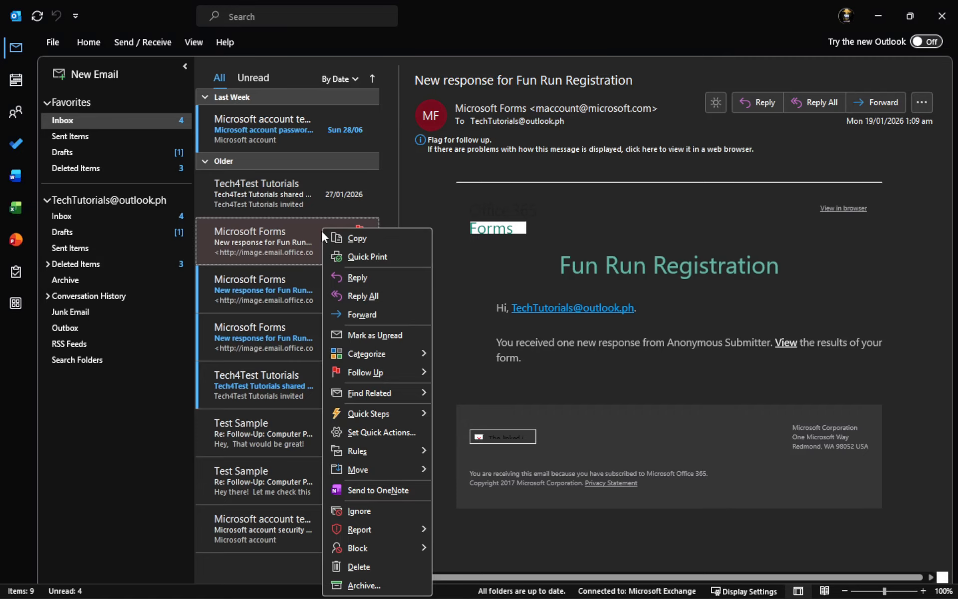
left_click(317, 226)
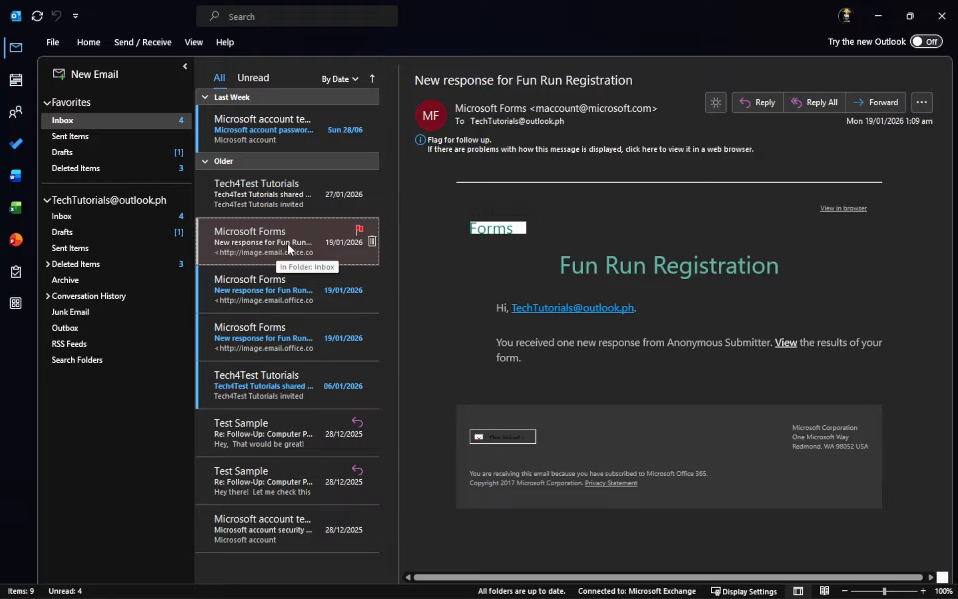
left_click(276, 271)
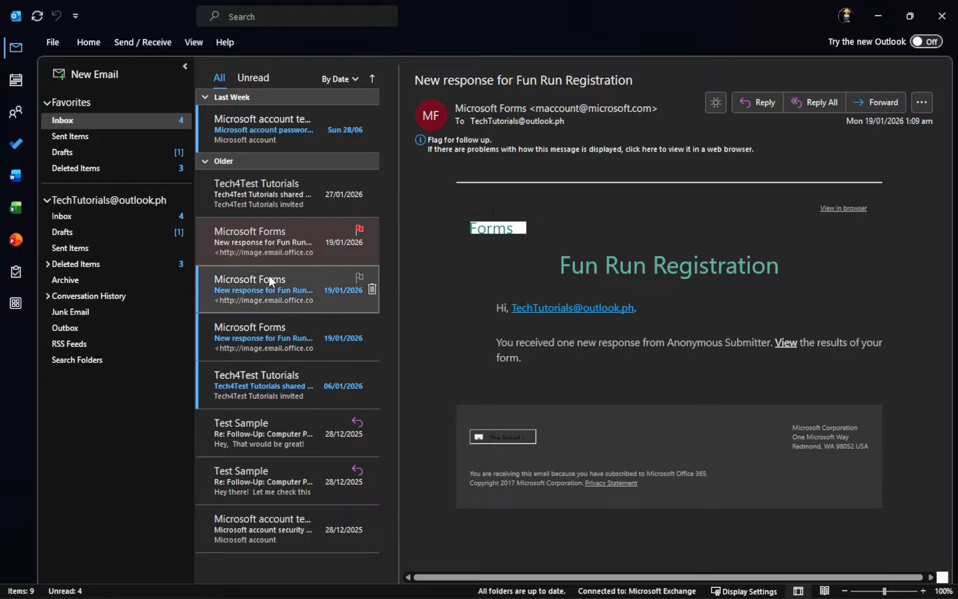
left_click(304, 326)
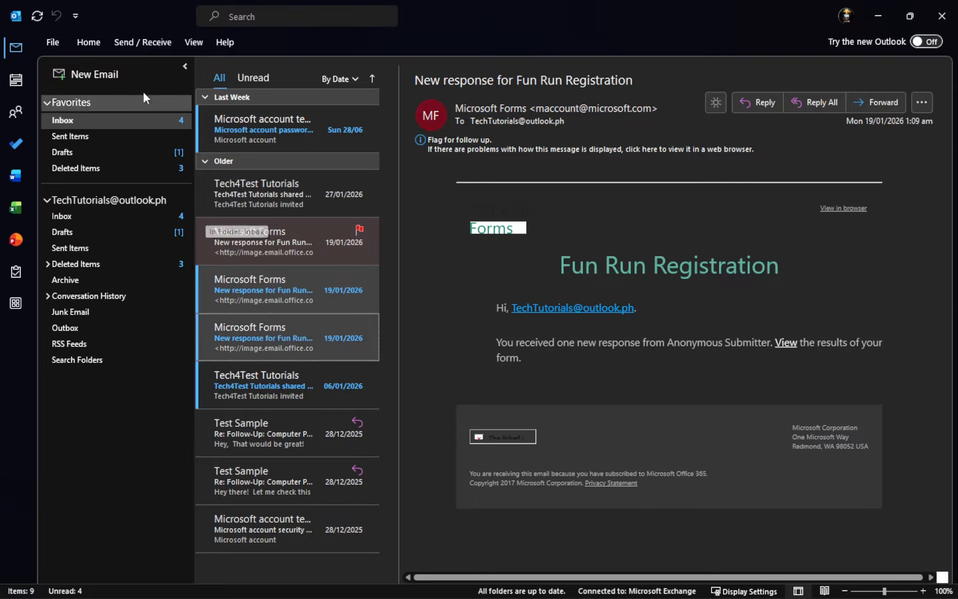
left_click(90, 43)
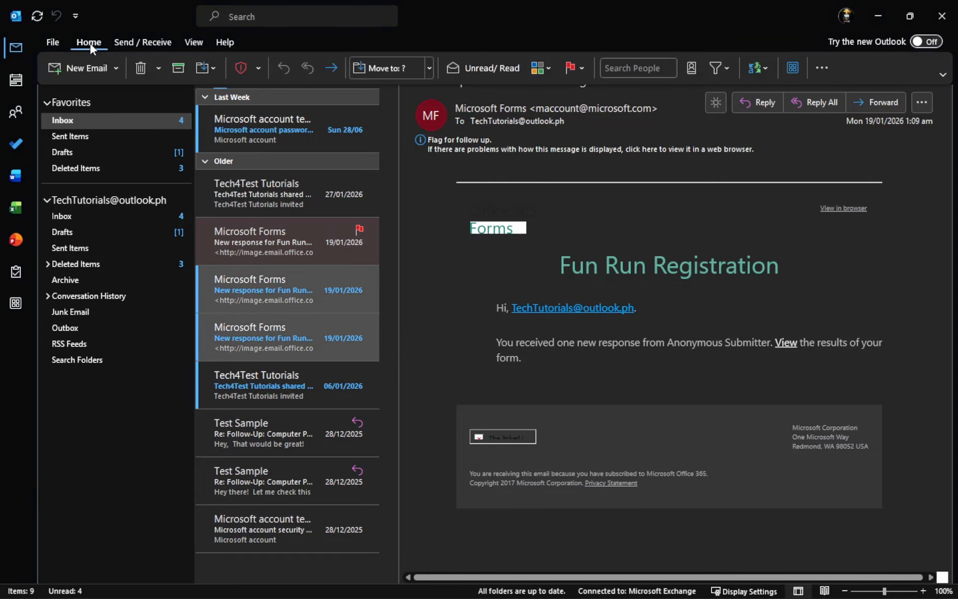
left_click(179, 69)
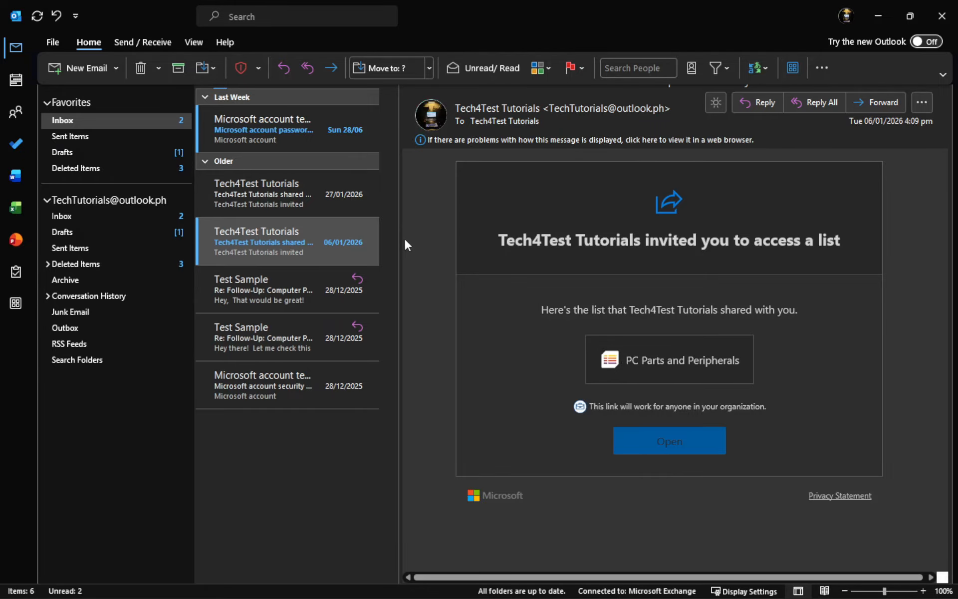
Compare the Archive folder's messages with those left in the Inbox, reading the password change and "PeaNote Butter" sharing emails.
left_click(75, 278)
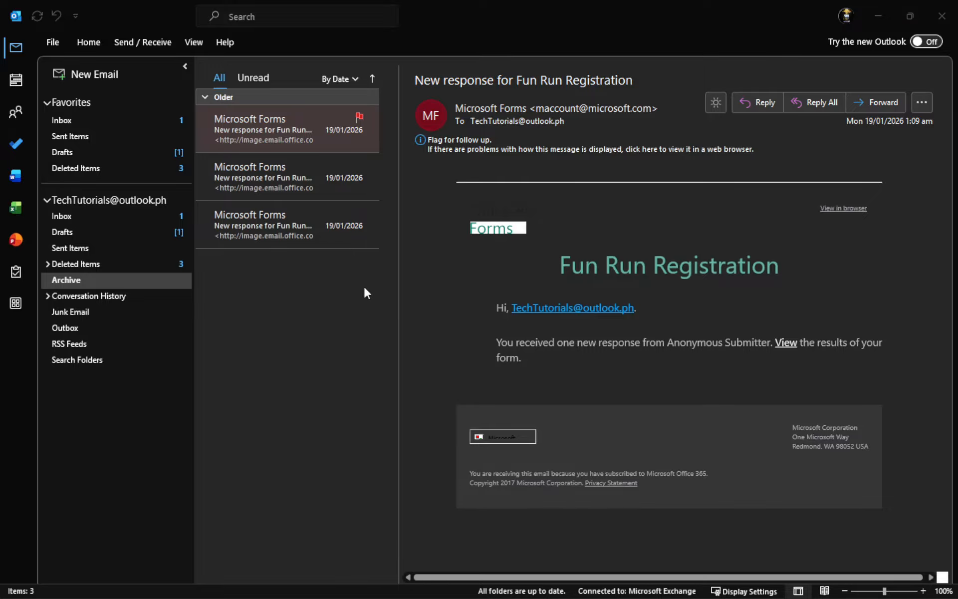
left_click(93, 223)
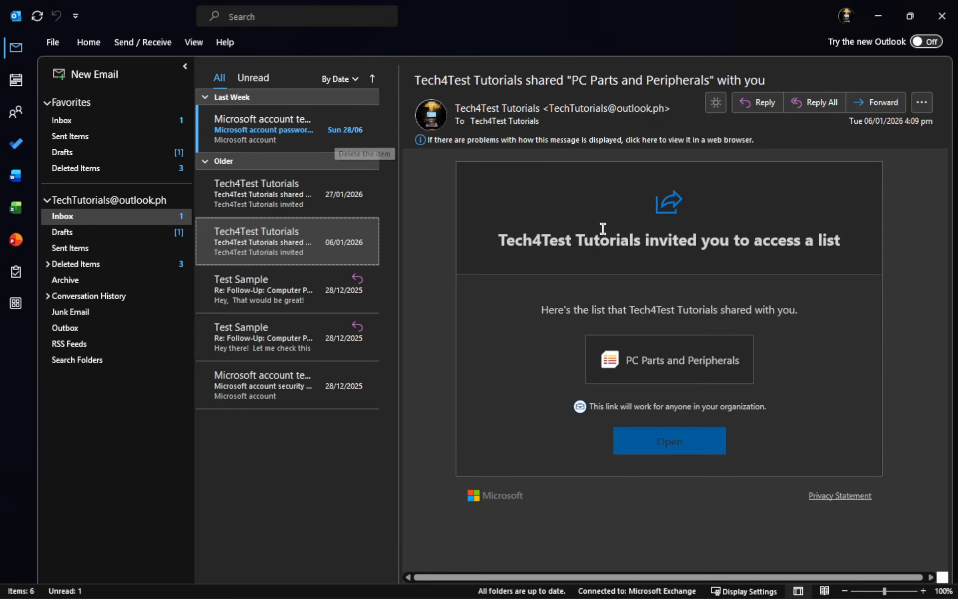
left_click(279, 125)
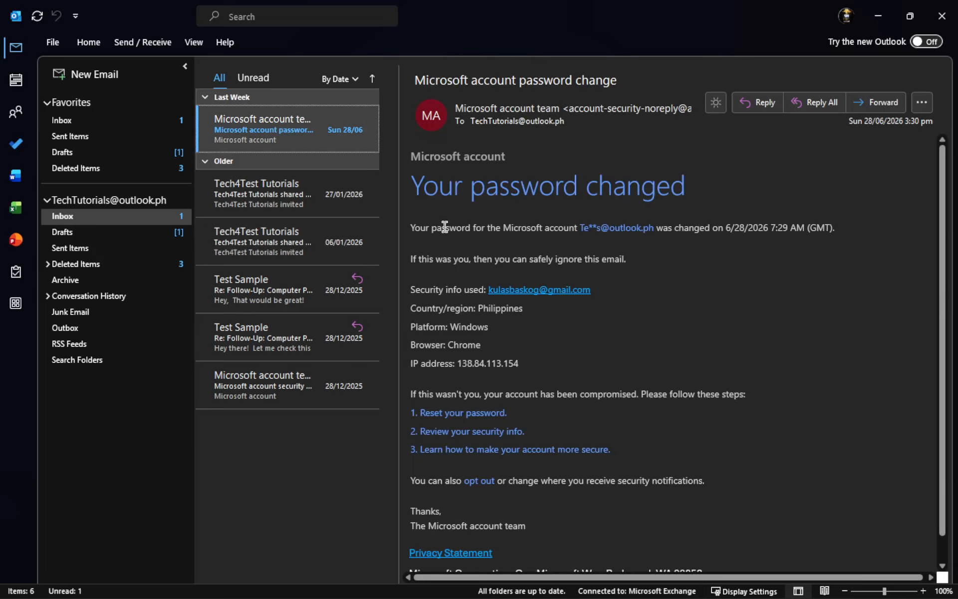
scroll(730, 302, "down", 1)
scroll(674, 272, "up", 1)
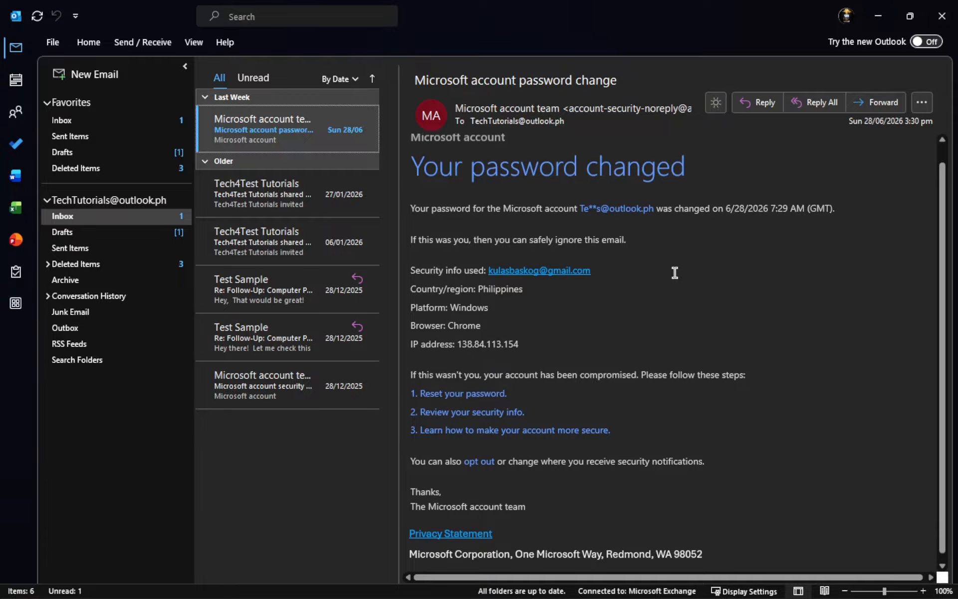
left_click(271, 193)
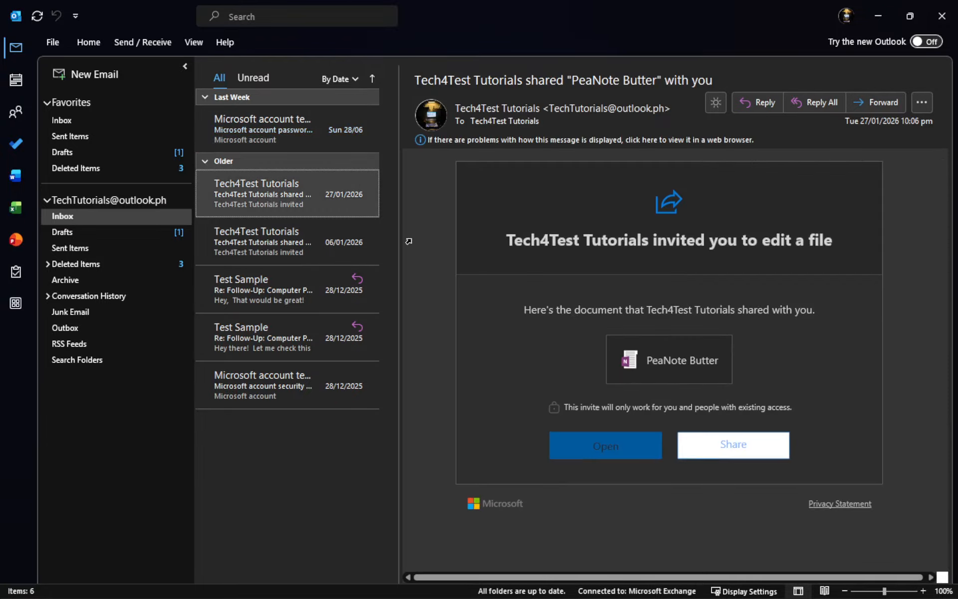
left_click(76, 280)
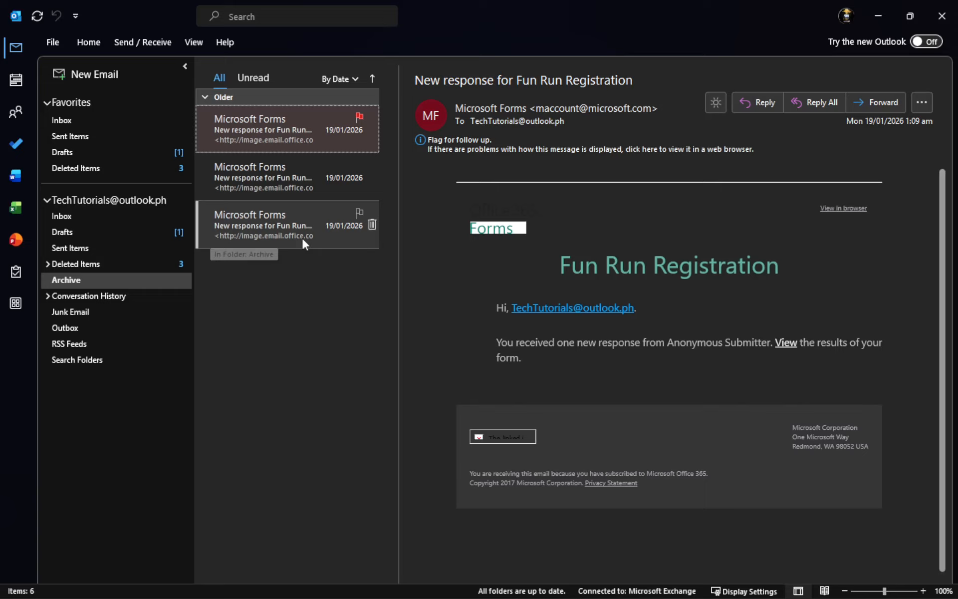